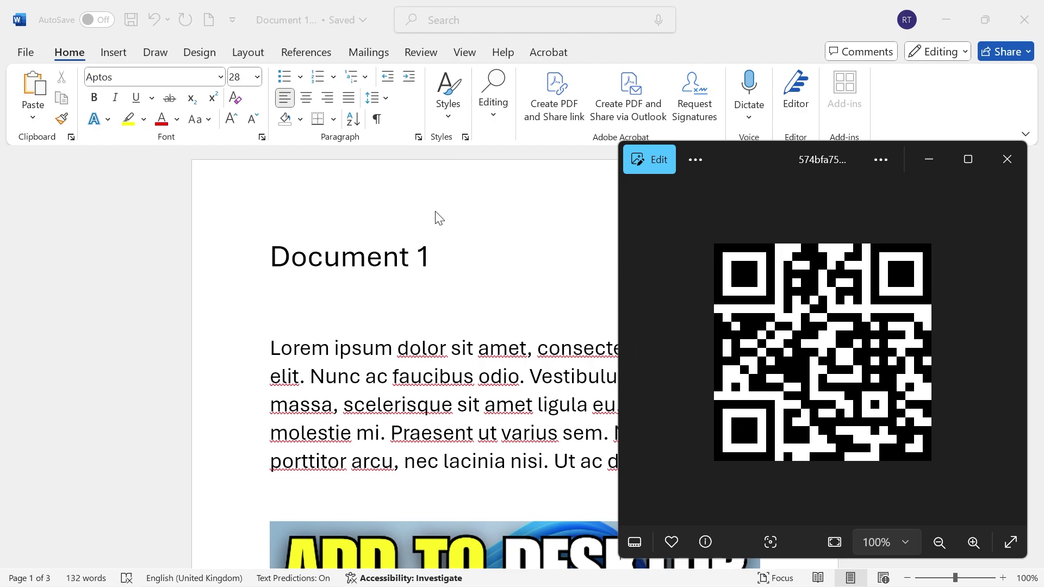
# Step: Close the QR code image viewer and minimize Word to reveal the desktop
pyautogui.click(1011, 165)
pyautogui.click(947, 20)
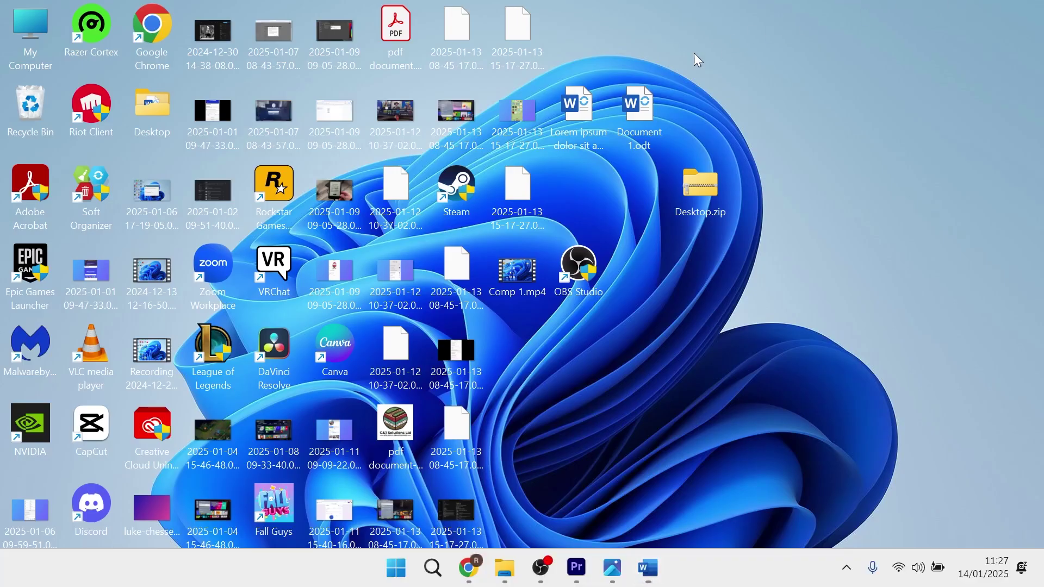
# Step: Launch Chrome on the Google homepage and go to Drive via the Google apps list
pyautogui.click(469, 567)
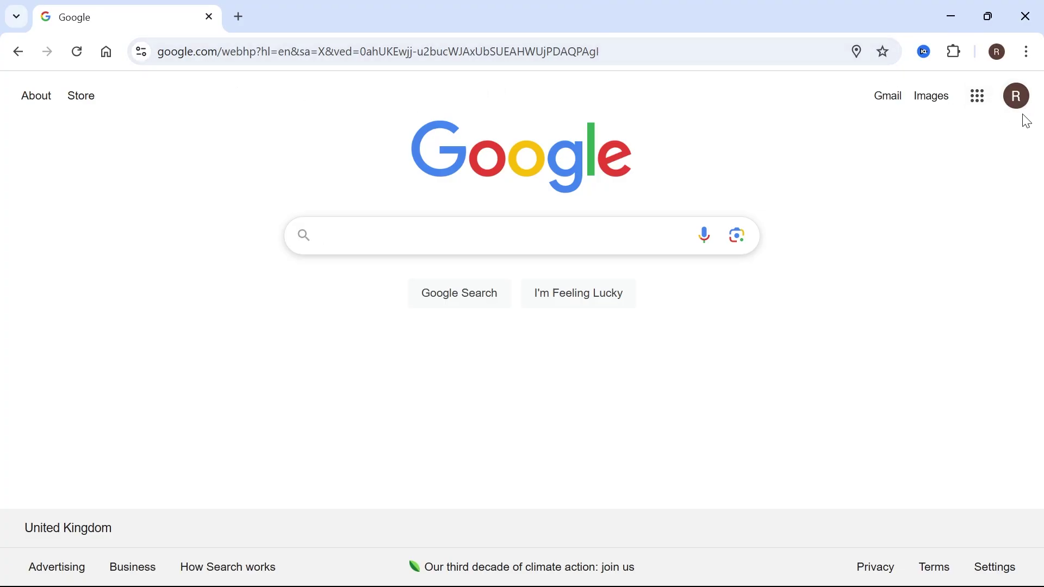
pyautogui.click(980, 108)
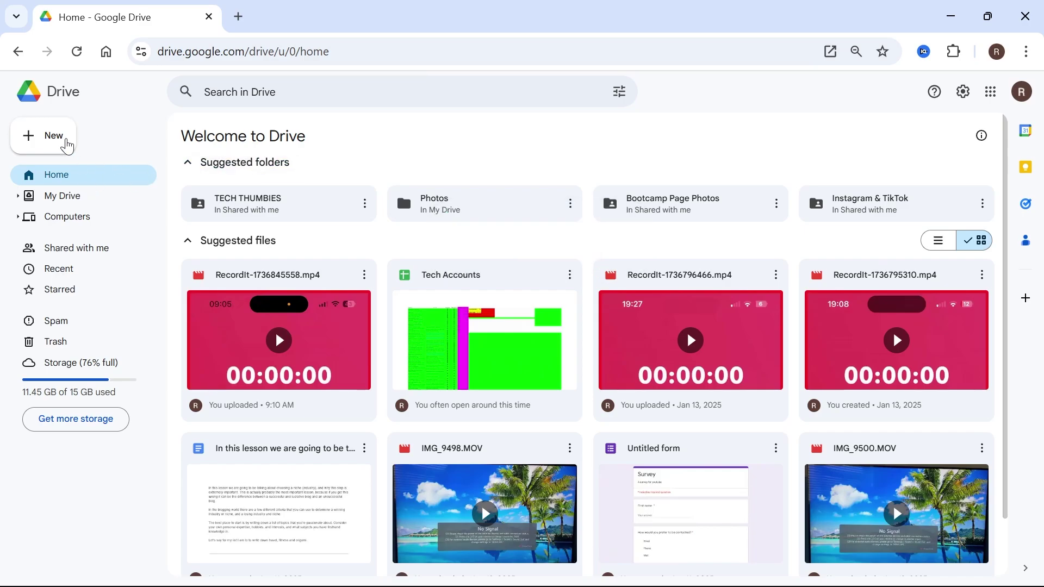
# Step: Upload Document 1.odt from the Desktop folder to Google Drive
pyautogui.click(52, 136)
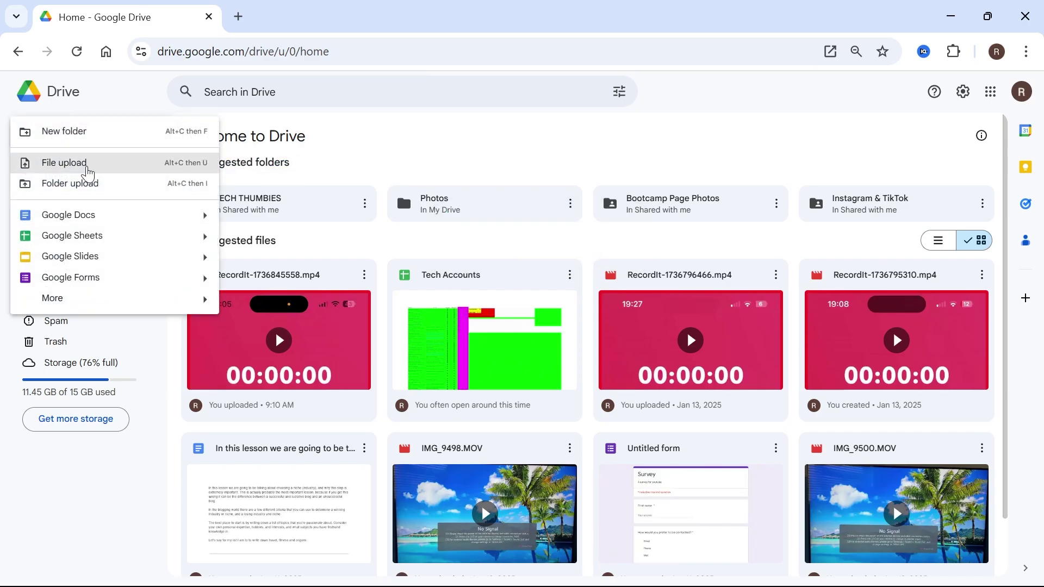
pyautogui.click(88, 163)
pyautogui.scroll(-5, 530, 310)
pyautogui.scroll(-2, 614, 284)
pyautogui.scroll(1, 447, 245)
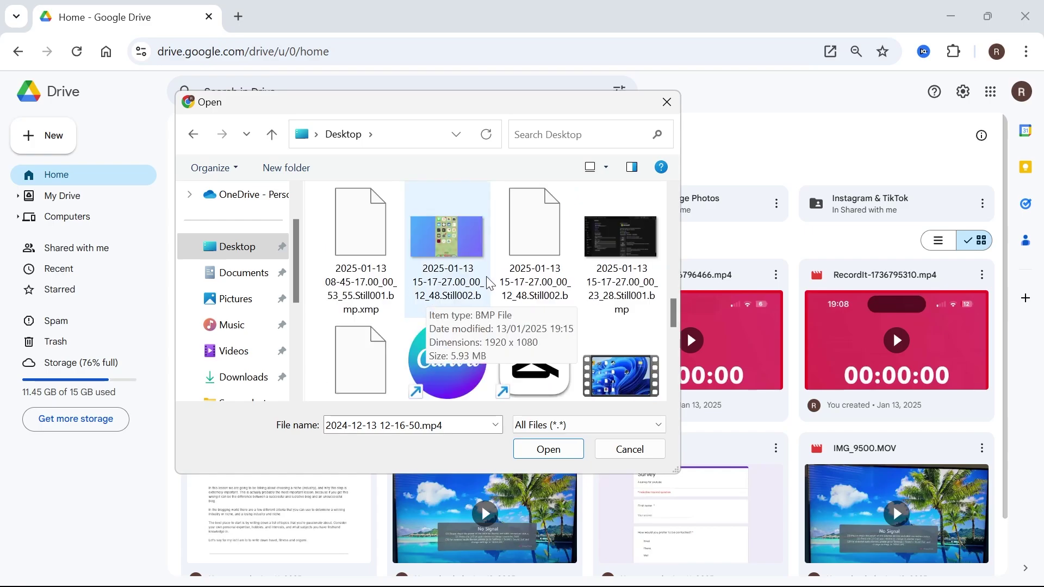
pyautogui.scroll(2, 552, 267)
pyautogui.doubleClick(538, 261)
pyautogui.click(359, 220)
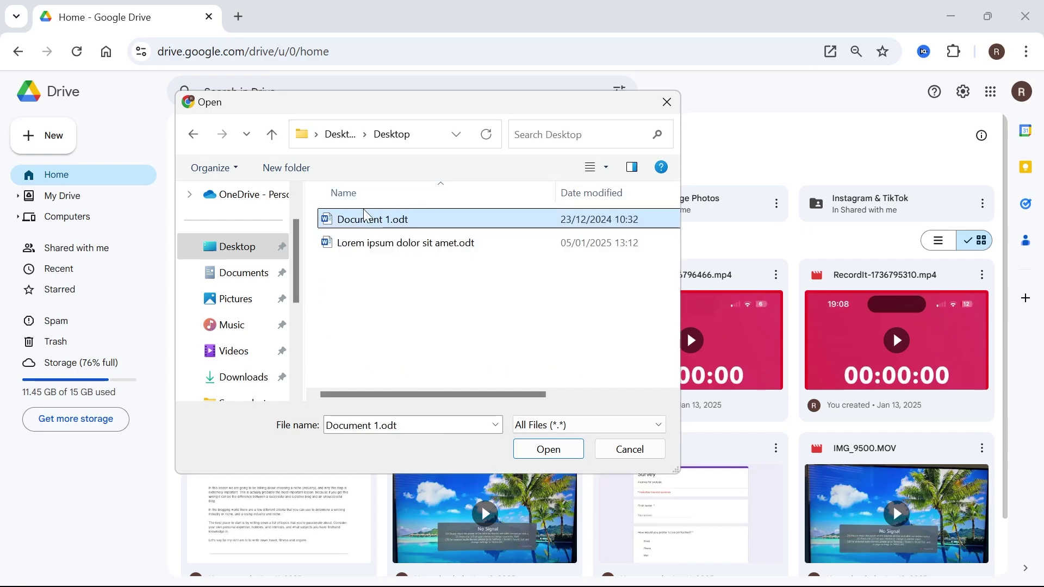
pyautogui.click(551, 450)
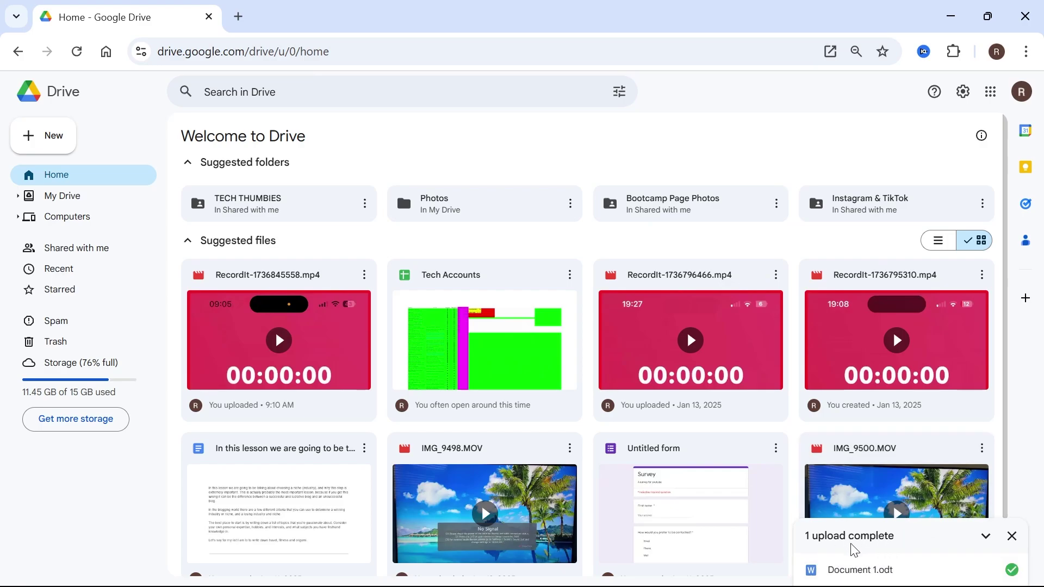
# Step: Share Document 1.odt with 'Anyone with the link' and copy its share link
pyautogui.click(880, 579)
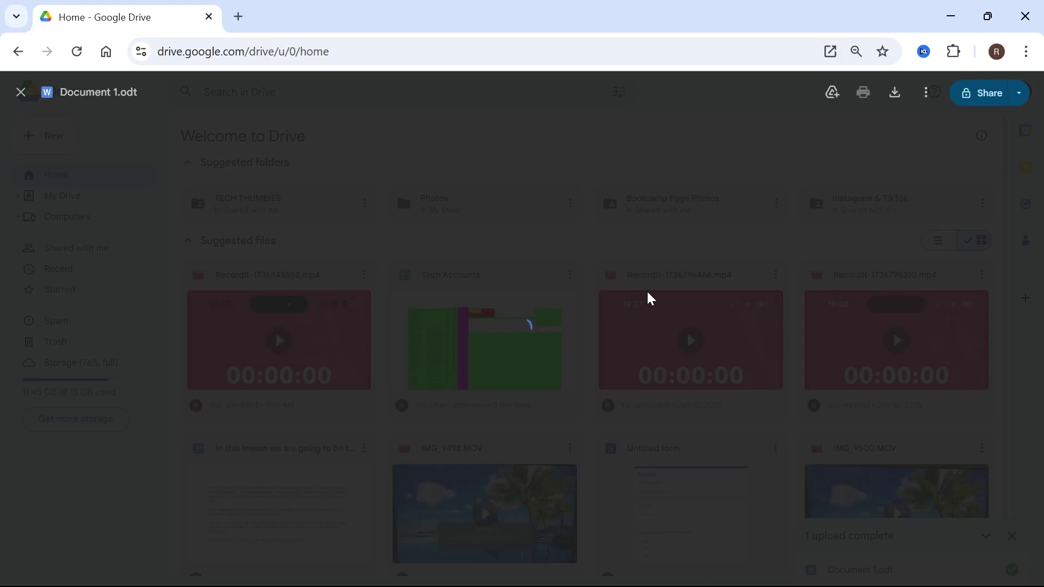
pyautogui.click(994, 100)
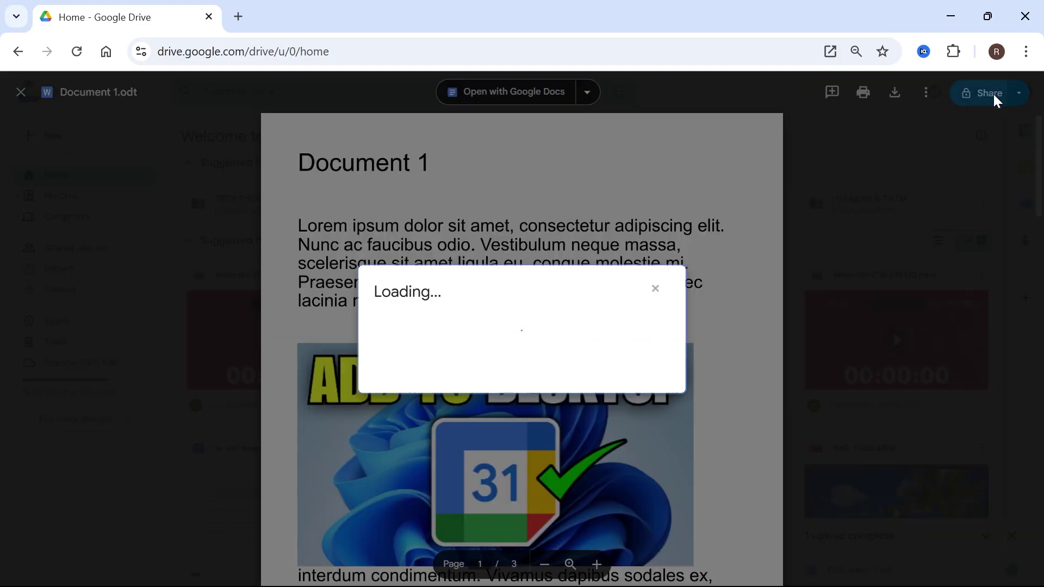
pyautogui.click(453, 382)
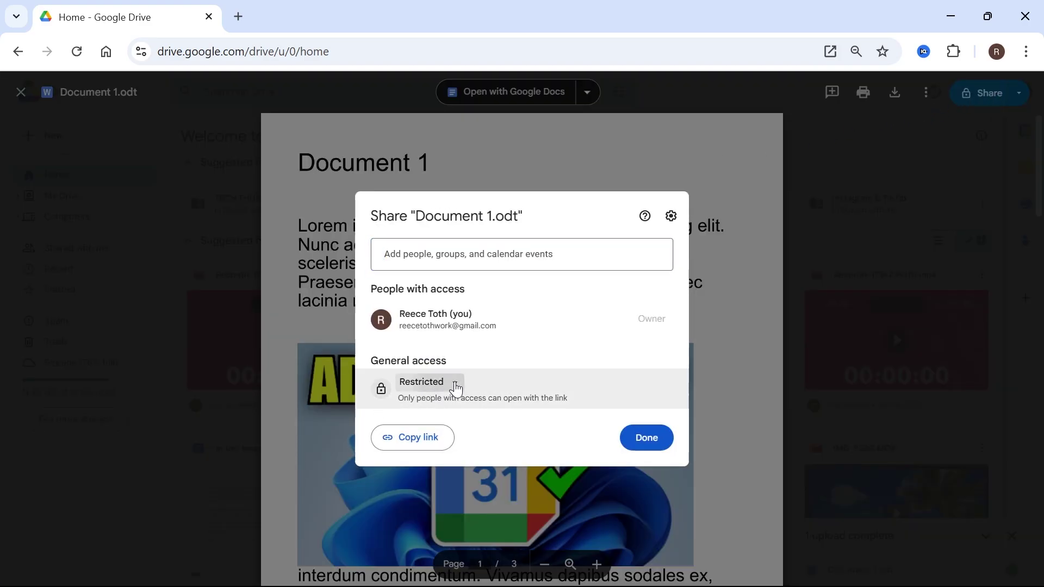
pyautogui.click(478, 446)
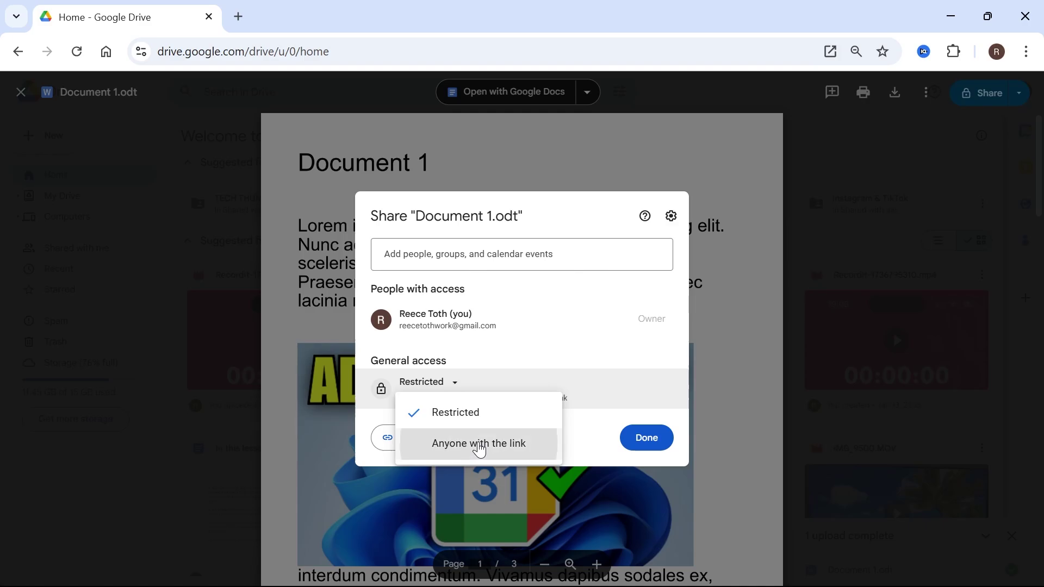
pyautogui.click(386, 465)
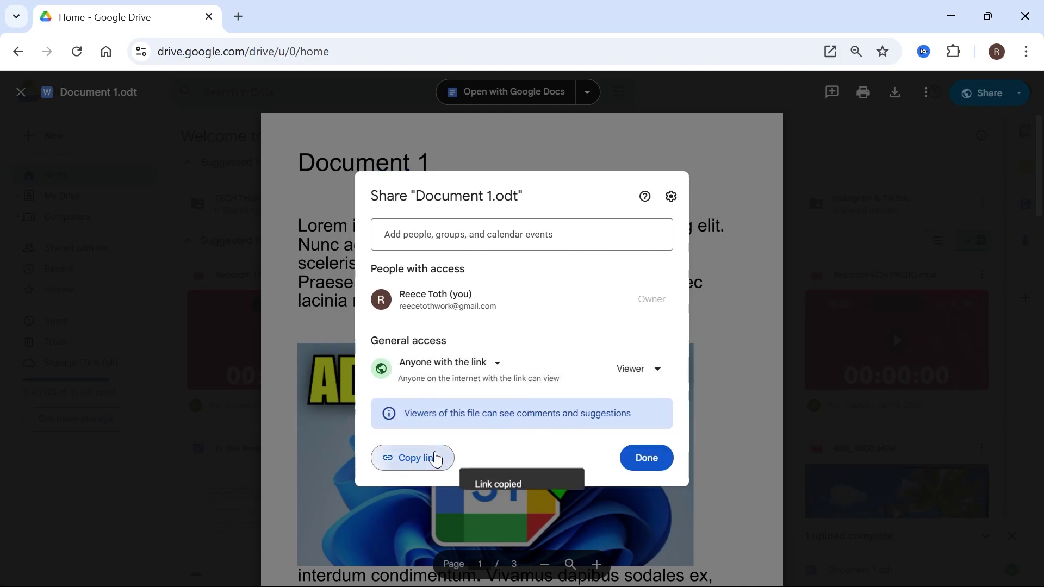
pyautogui.click(644, 458)
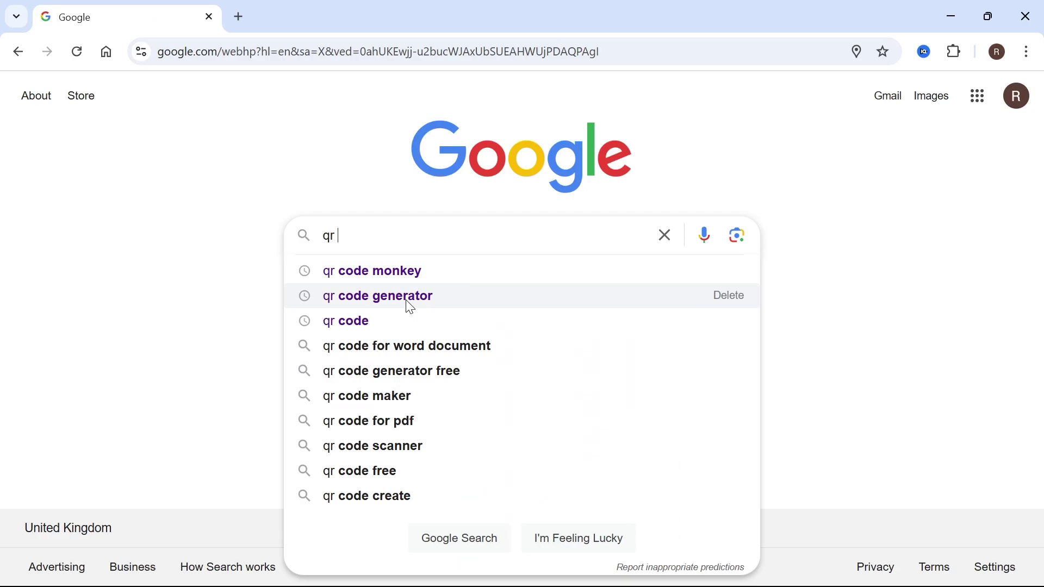
# Step: Search Google for 'qr code generator'
pyautogui.click(411, 297)
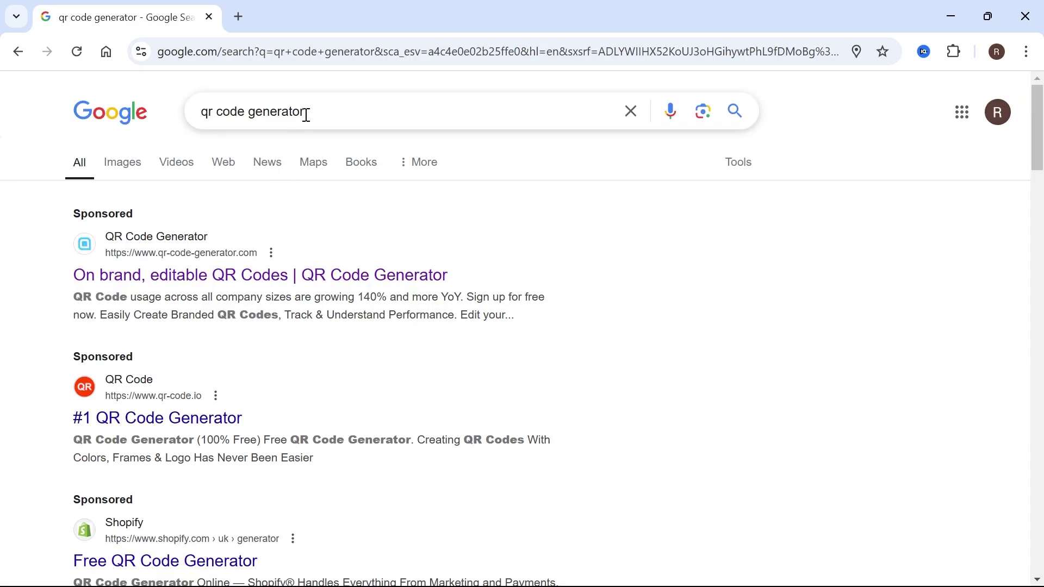
pyautogui.scroll(-4, 49, 238)
pyautogui.scroll(-2, 65, 210)
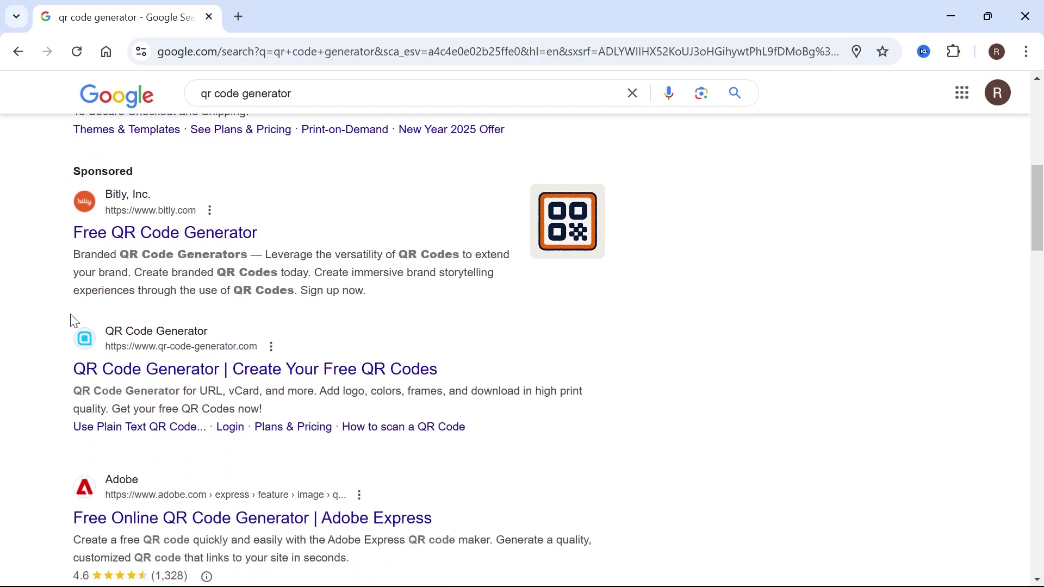
pyautogui.scroll(-1, 72, 318)
pyautogui.scroll(-1, 77, 277)
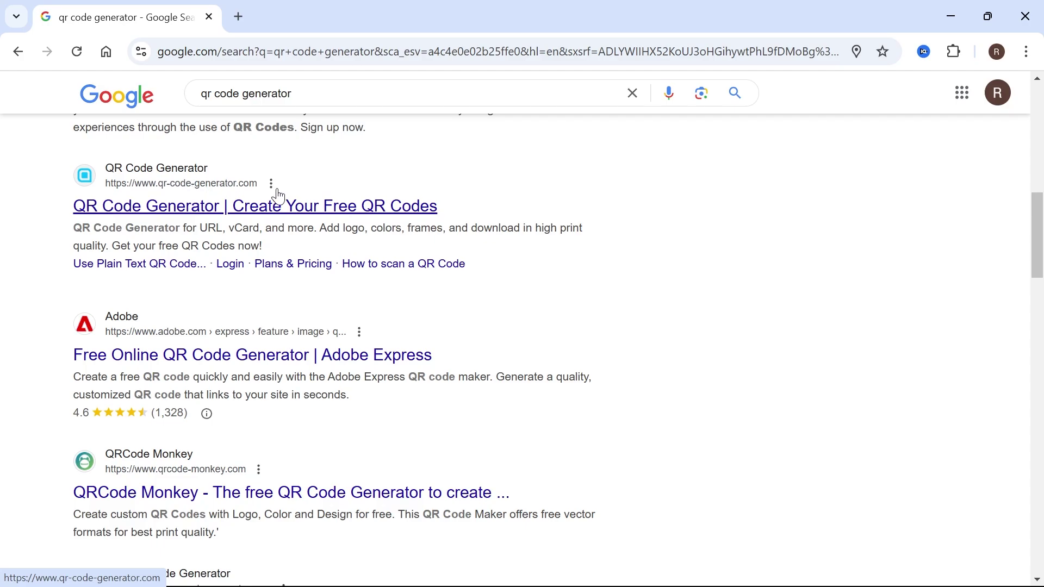
# Step: On qr-code-generator.com, paste the Drive share link into the 'Enter your website' field
pyautogui.click(215, 204)
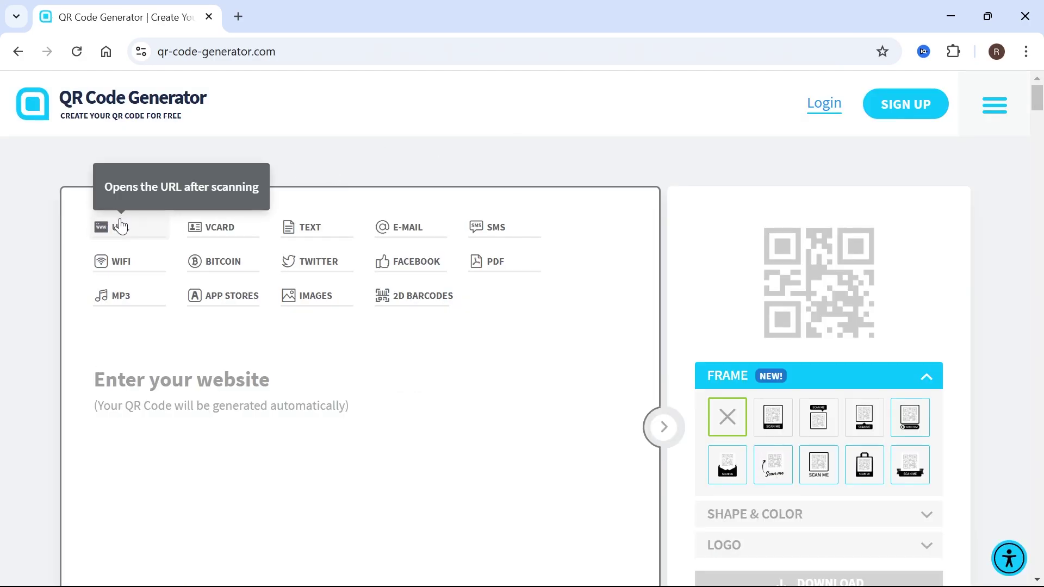
pyautogui.rightClick(146, 381)
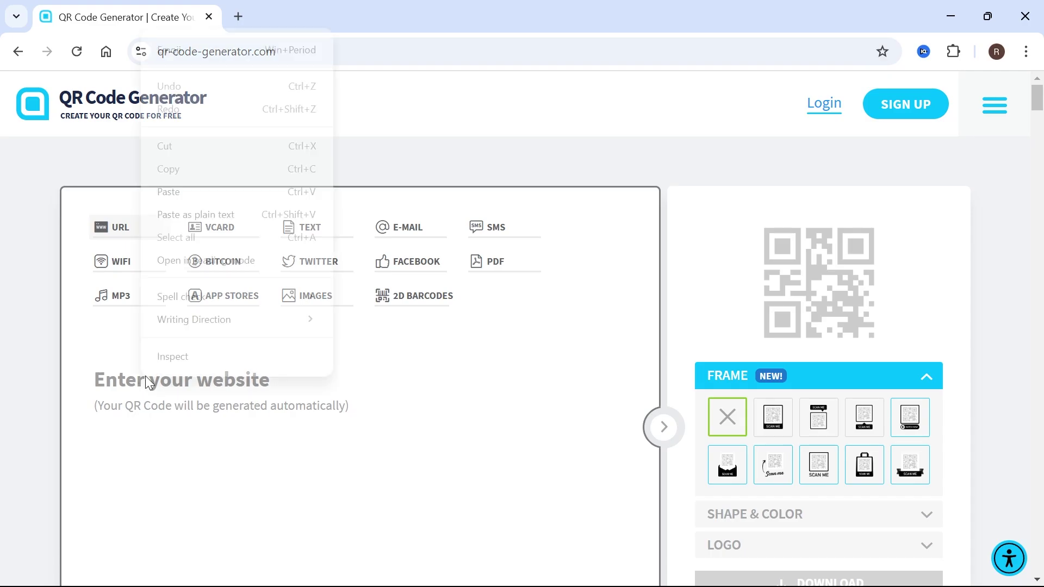
pyautogui.click(200, 189)
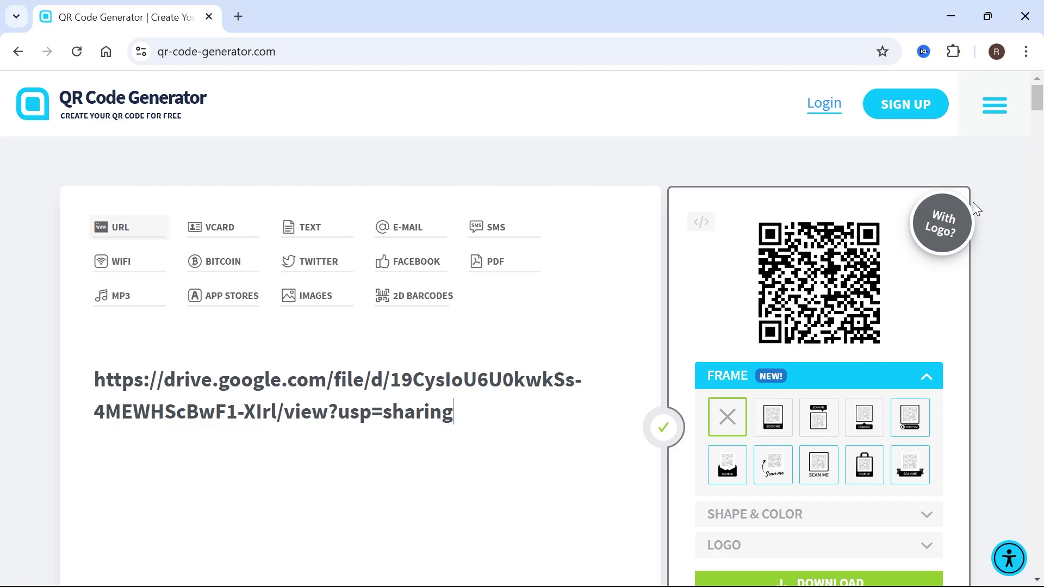
pyautogui.scroll(-2, 804, 343)
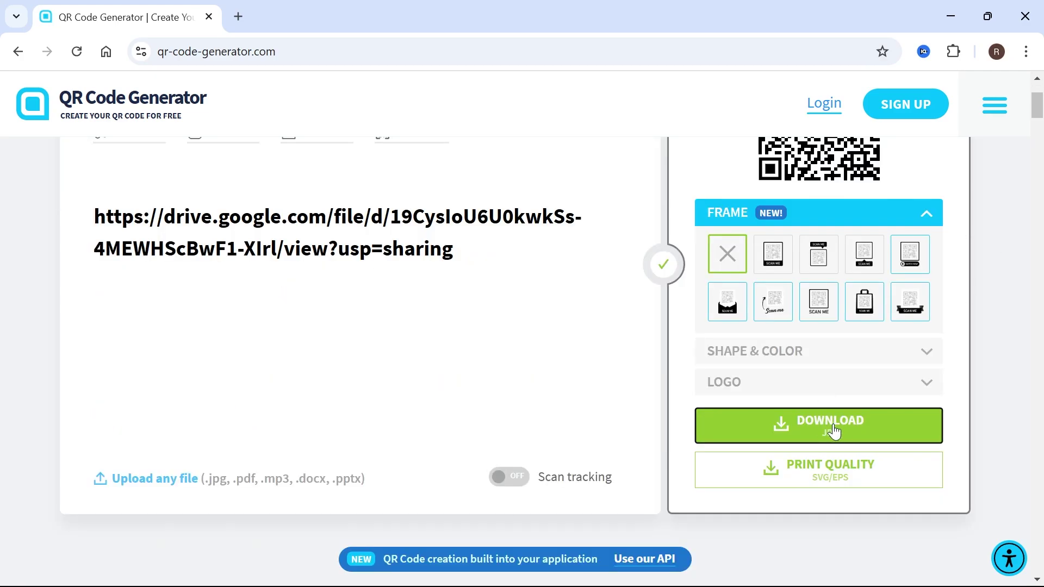
# Step: Download the QR code as frame (1).png and view it in Photos, centred on screen
pyautogui.click(832, 430)
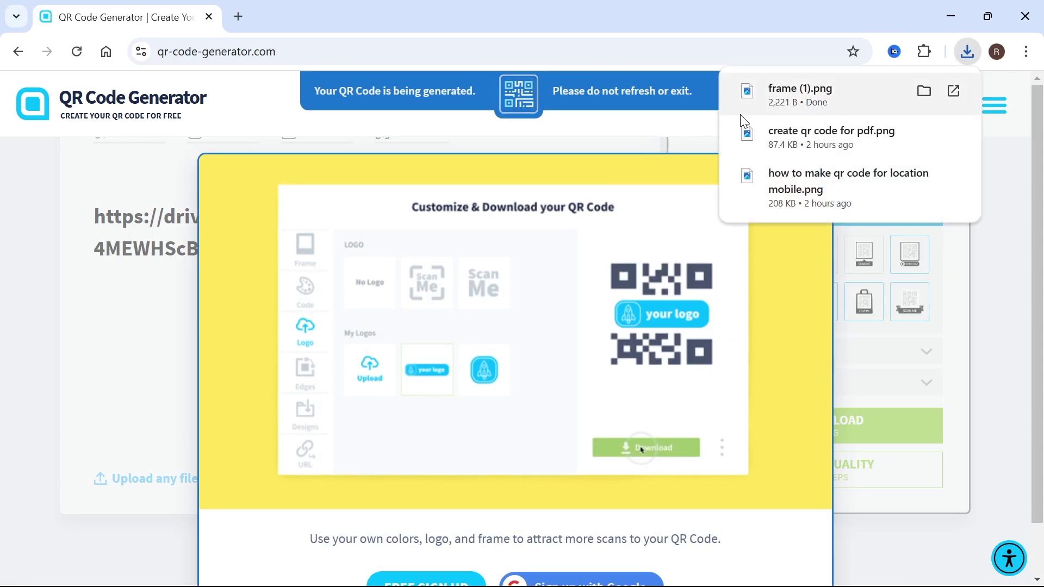
pyautogui.click(812, 103)
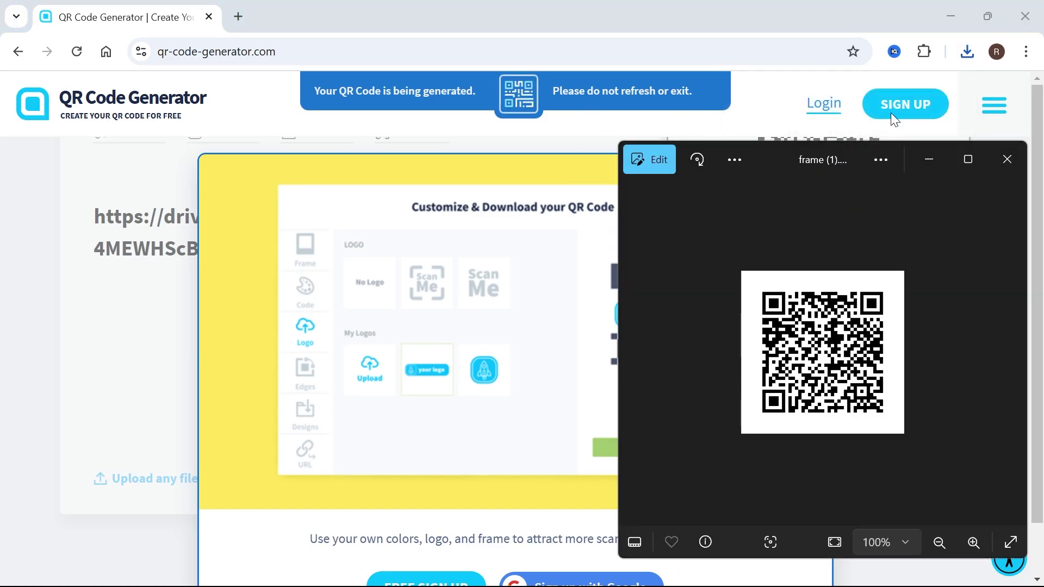
pyautogui.moveTo(755, 151); pyautogui.dragTo(399, 72)
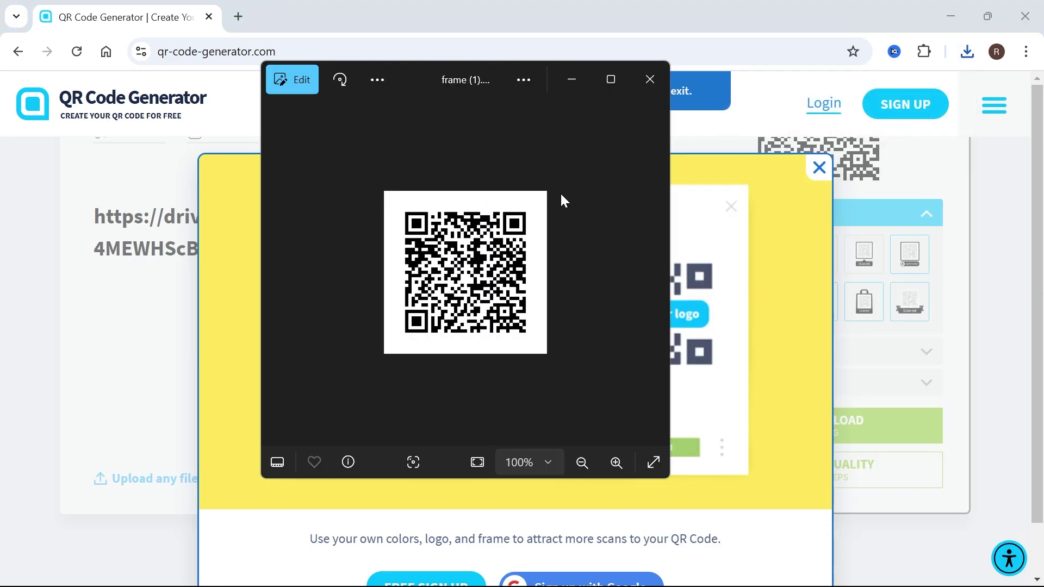